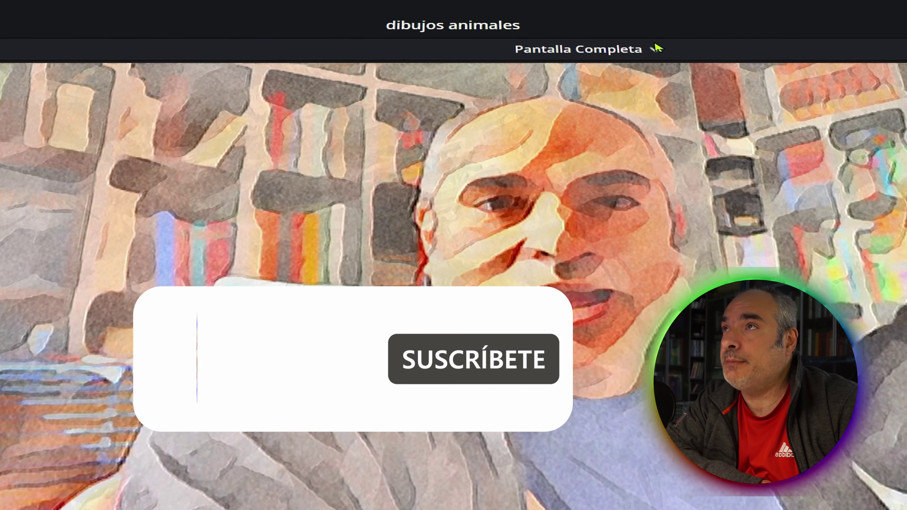
Preview the short timeline in the viewer, then switch back to Pantalla Completa
{"action": "left_click", "coordinate": [654, 47]}
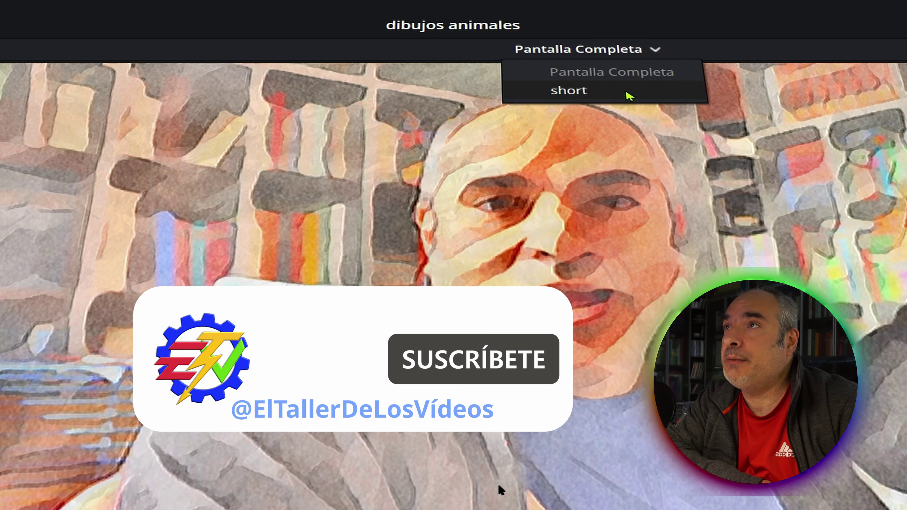
{"action": "left_click", "coordinate": [629, 93]}
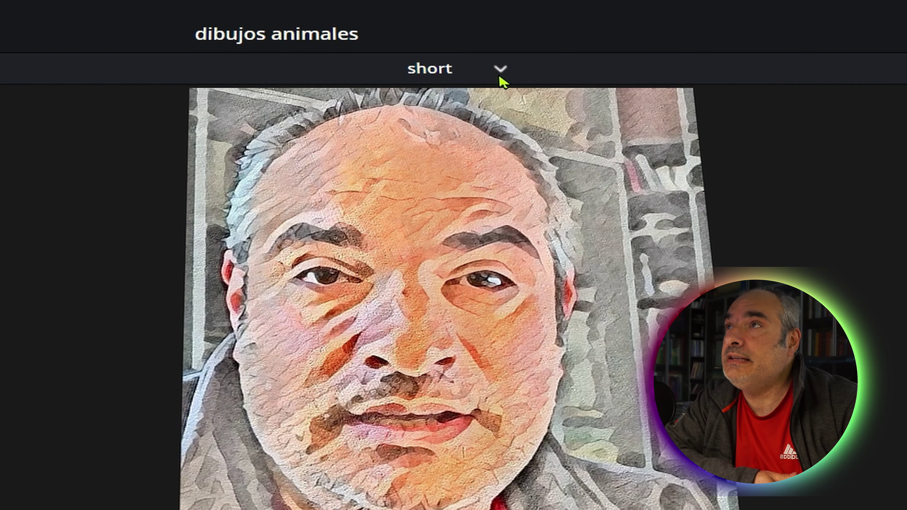
{"action": "left_click", "coordinate": [499, 76]}
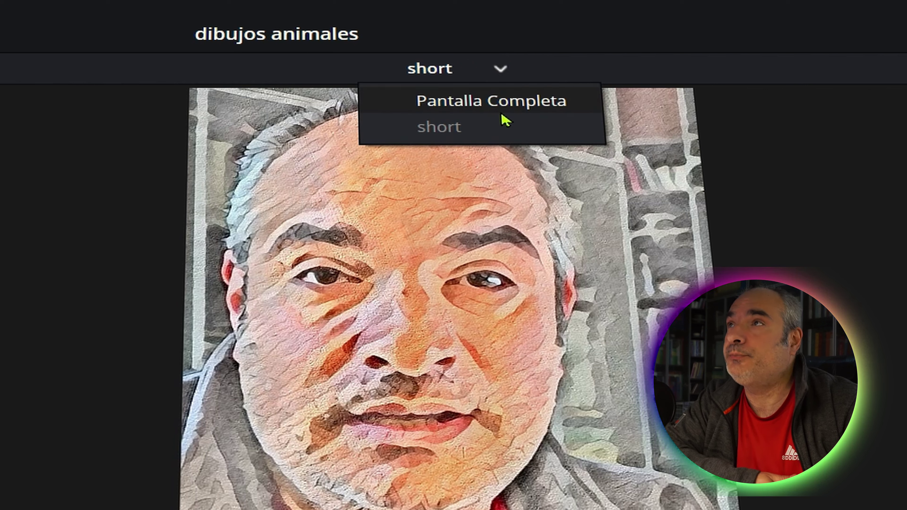
{"action": "left_click", "coordinate": [507, 103]}
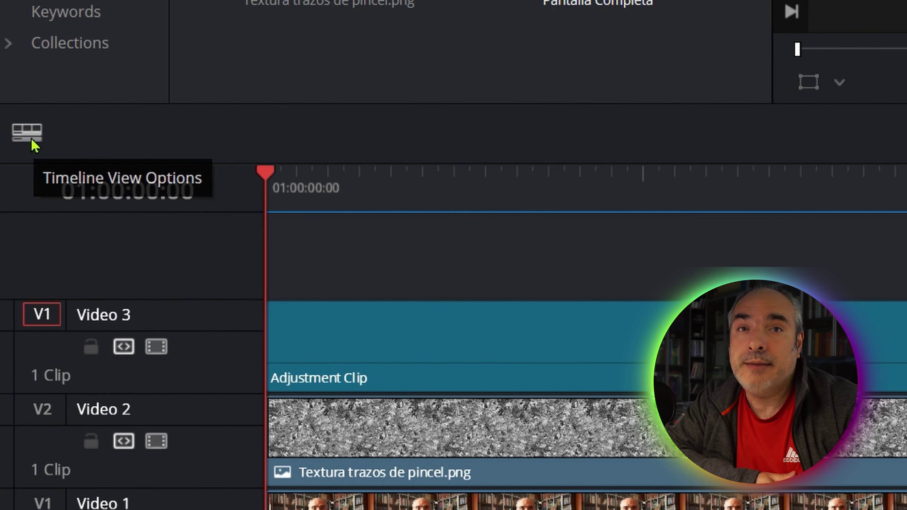
Enable Stacked Timelines and load 'short' into a new timeline tab
{"action": "left_click", "coordinate": [32, 141]}
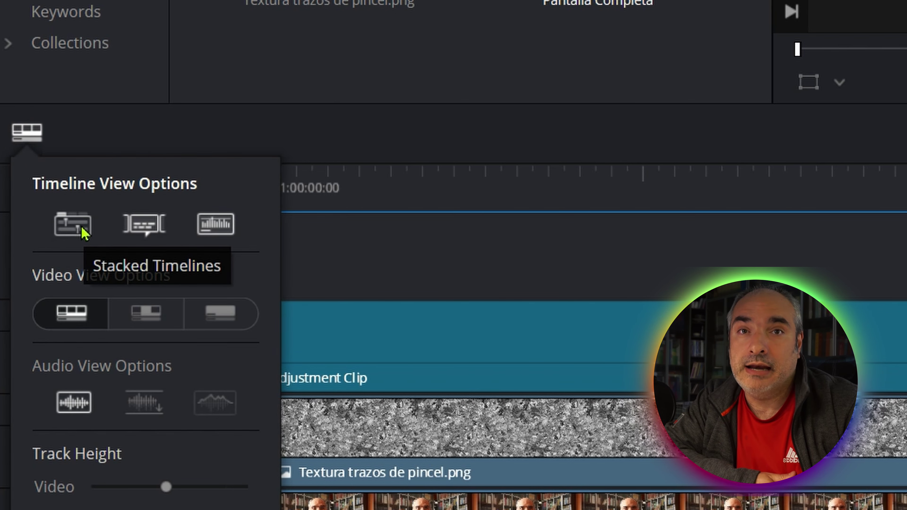
{"action": "left_click", "coordinate": [82, 232]}
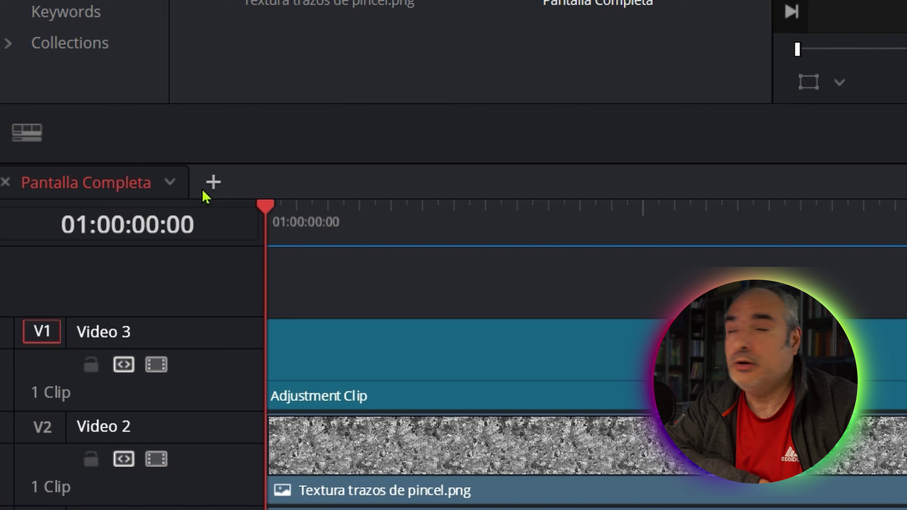
{"action": "left_click", "coordinate": [216, 183]}
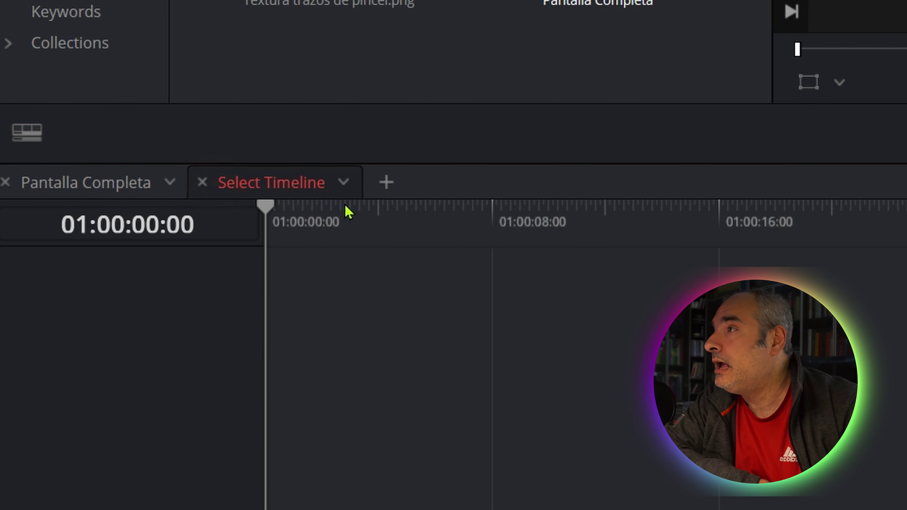
{"action": "left_click", "coordinate": [344, 184]}
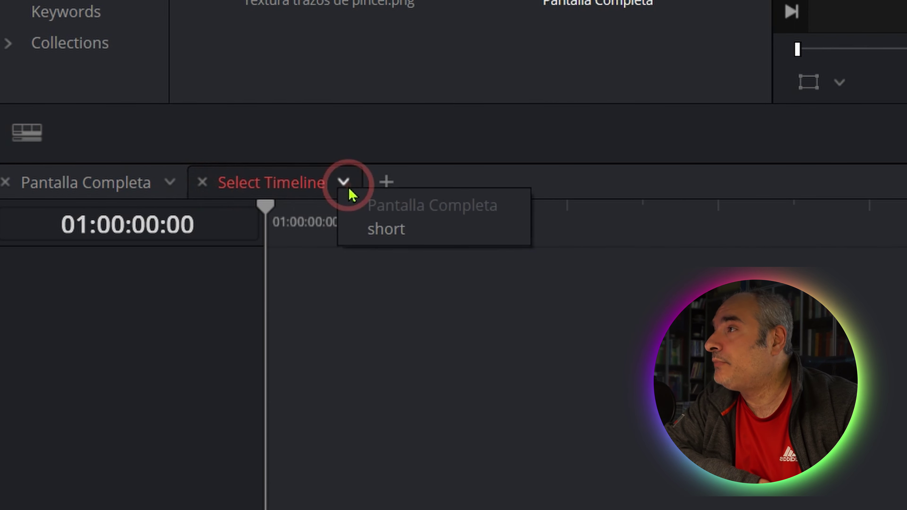
{"action": "left_click", "coordinate": [373, 231]}
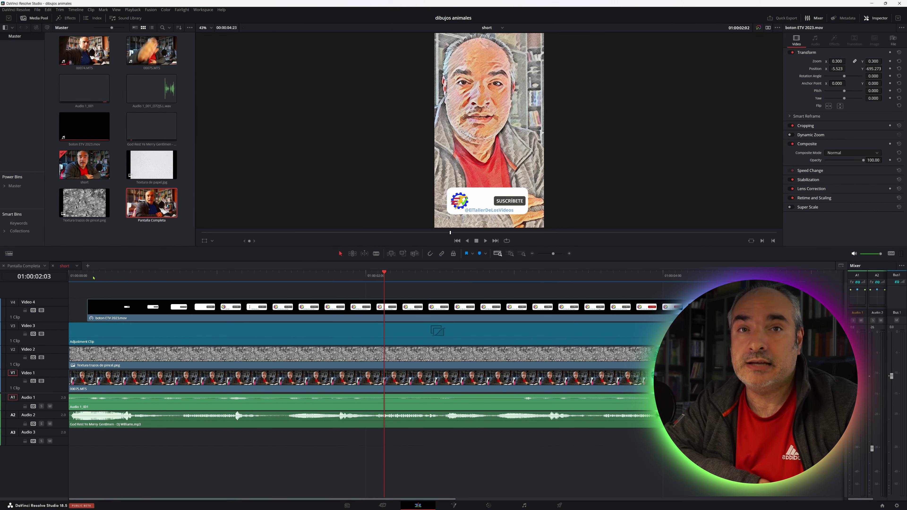
Close the 'short' tab, leaving an empty Select Timeline panel under Pantalla Completa
{"action": "left_click", "coordinate": [17, 266]}
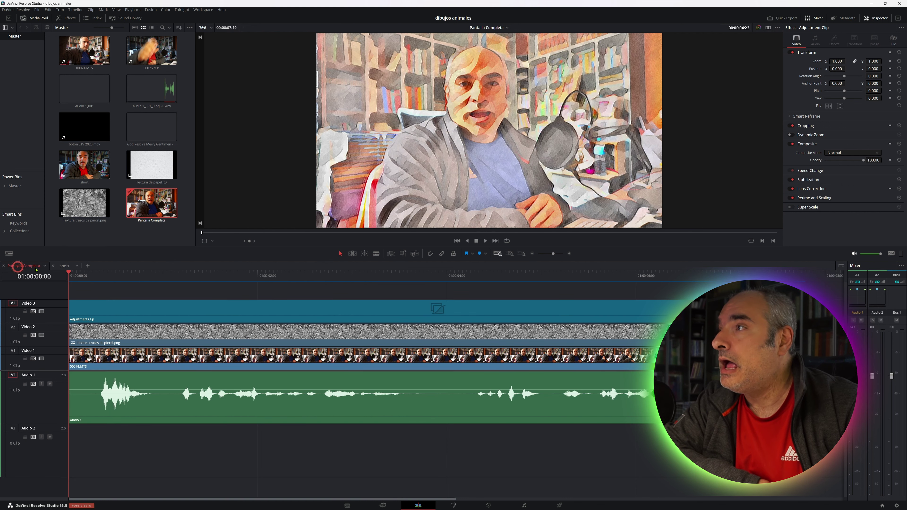
{"action": "left_click", "coordinate": [68, 268]}
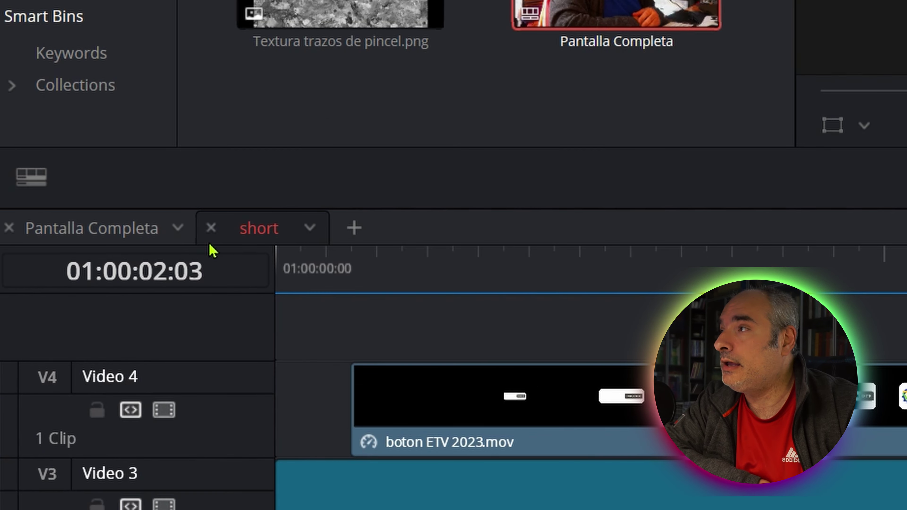
{"action": "left_click", "coordinate": [53, 266]}
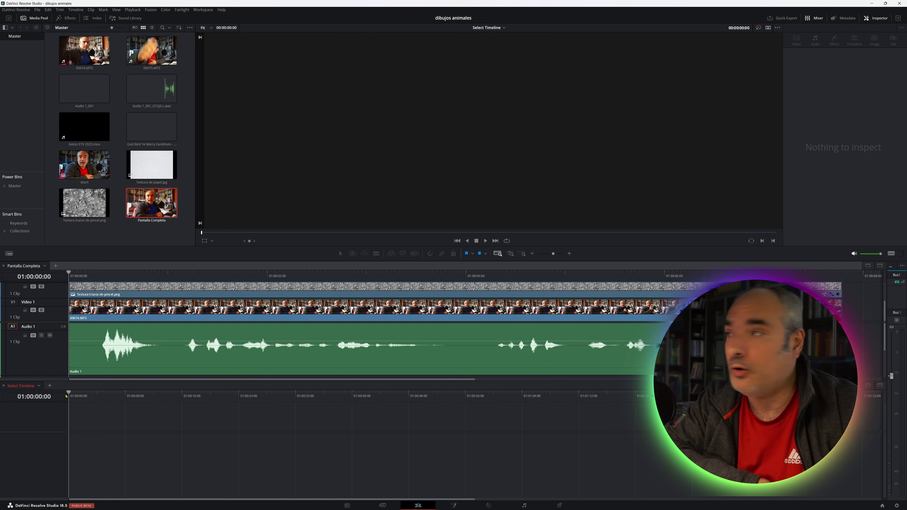
Choose 'short' from the lower panel's timeline list
{"action": "left_click", "coordinate": [39, 387]}
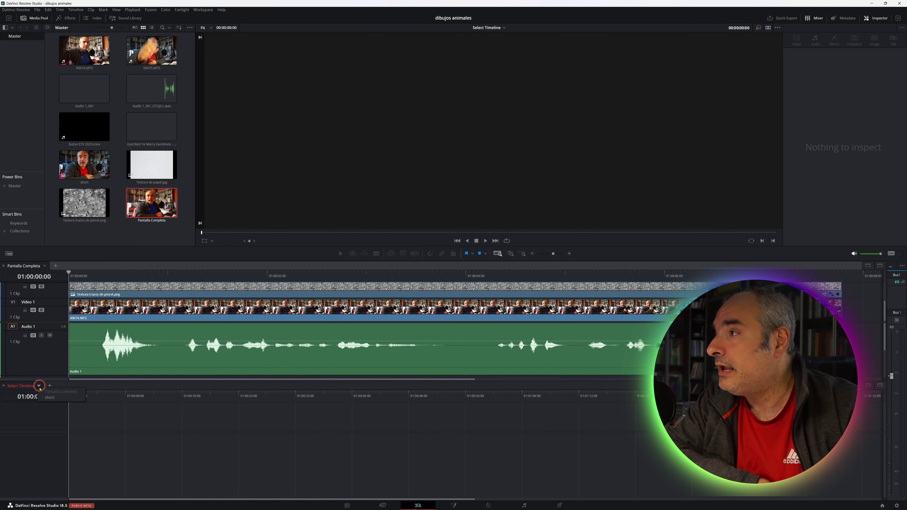
{"action": "left_click", "coordinate": [43, 397]}
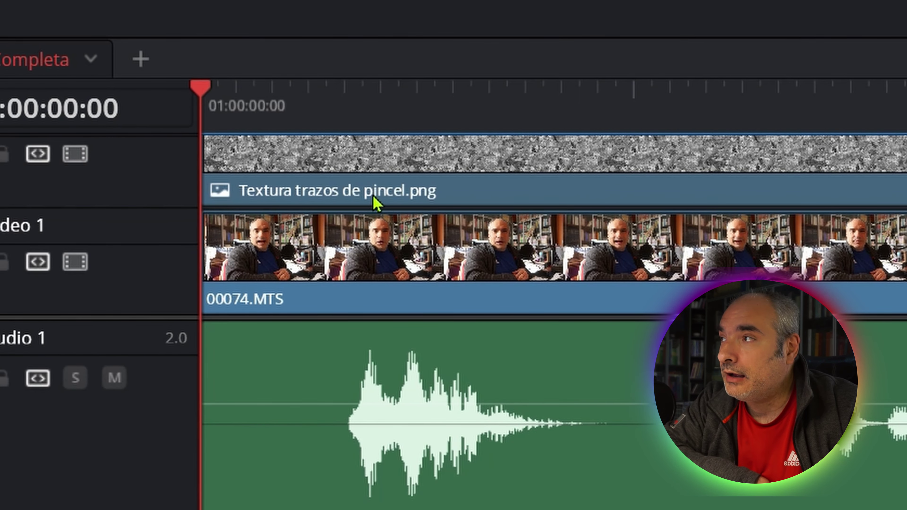
Scrub Pantalla Completa to 01:00:03:08, then activate the lower 'short' timeline showing V4
{"action": "left_click_drag", "start_coordinate": [198, 90], "coordinate": [260, 93]}
{"action": "left_click_drag", "start_coordinate": [340, 225], "coordinate": [322, 281]}
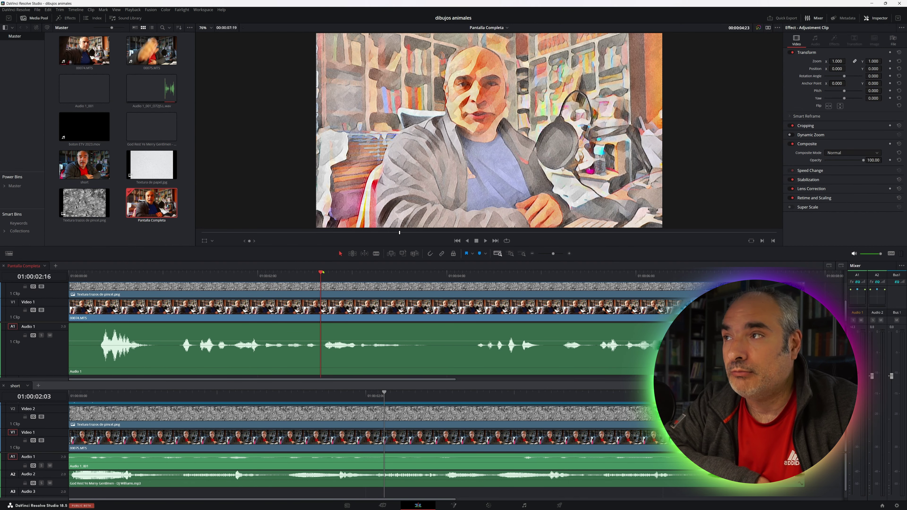
{"action": "left_click_drag", "start_coordinate": [322, 272], "coordinate": [389, 313]}
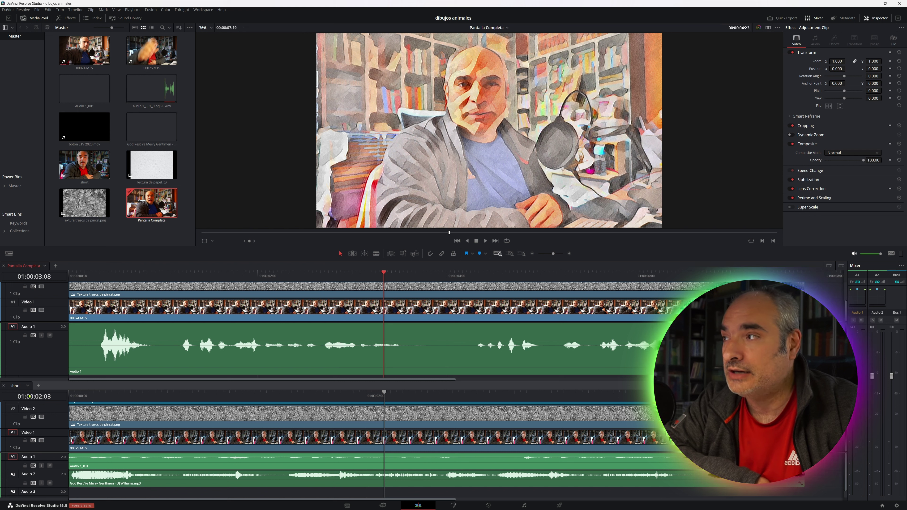
{"action": "left_click", "coordinate": [22, 387]}
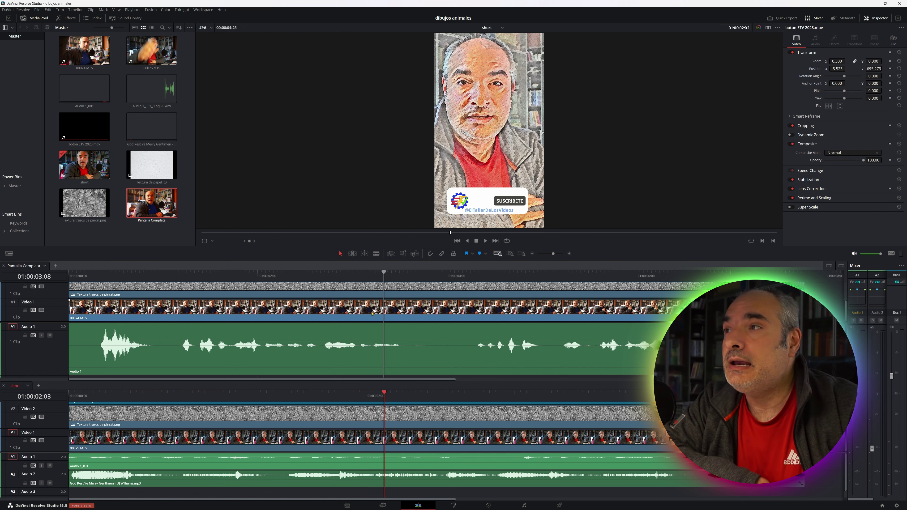
{"action": "scroll", "coordinate": [393, 428], "scroll_direction": "up", "scroll_amount": 3}
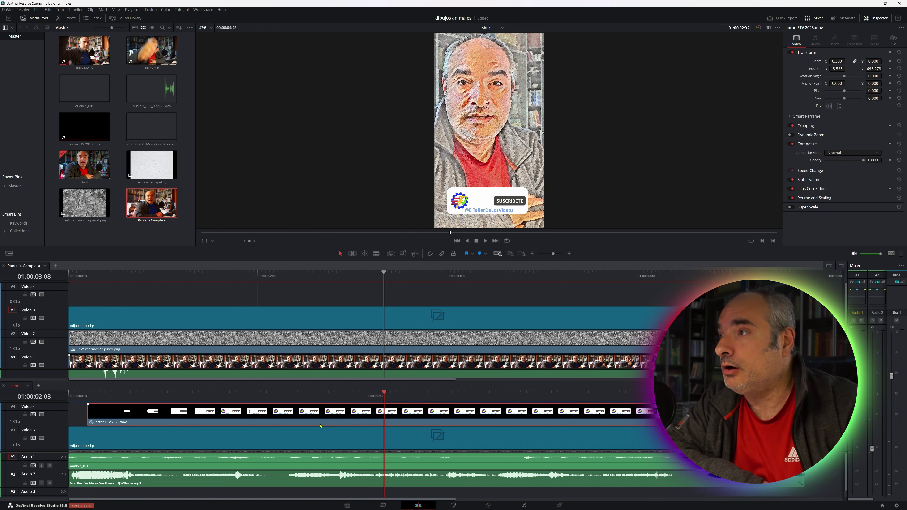
Drag boton ETV 2023.mov from short's V4 onto Pantalla Completa's V4
{"action": "left_click_drag", "start_coordinate": [332, 421], "coordinate": [194, 301]}
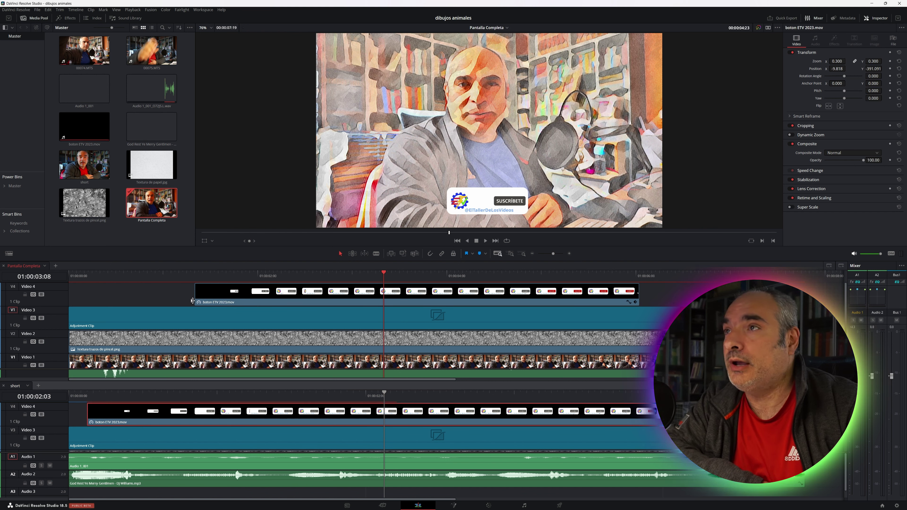
{"action": "scroll", "coordinate": [369, 342], "scroll_direction": "down", "scroll_amount": 1}
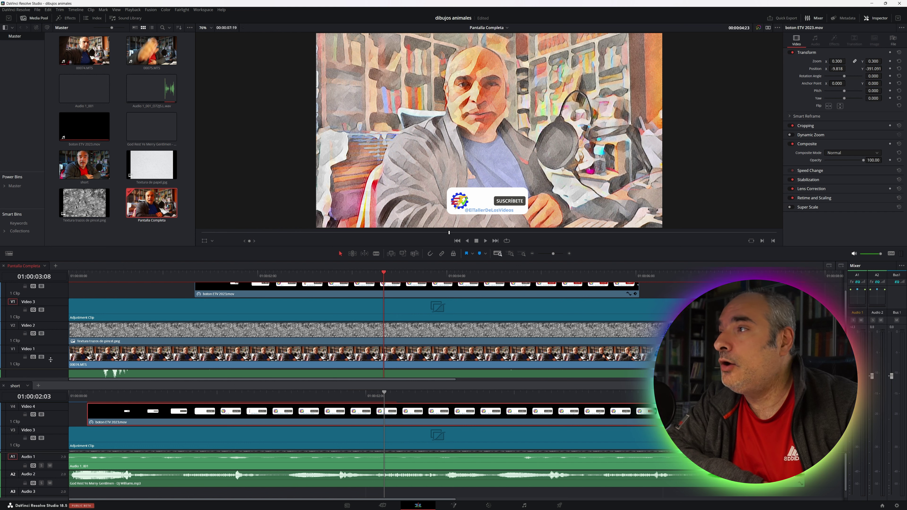
{"action": "scroll", "coordinate": [50, 360], "scroll_direction": "down", "scroll_amount": 4}
{"action": "scroll", "coordinate": [50, 359], "scroll_direction": "down", "scroll_amount": 1}
{"action": "scroll", "coordinate": [51, 360], "scroll_direction": "down", "scroll_amount": 1}
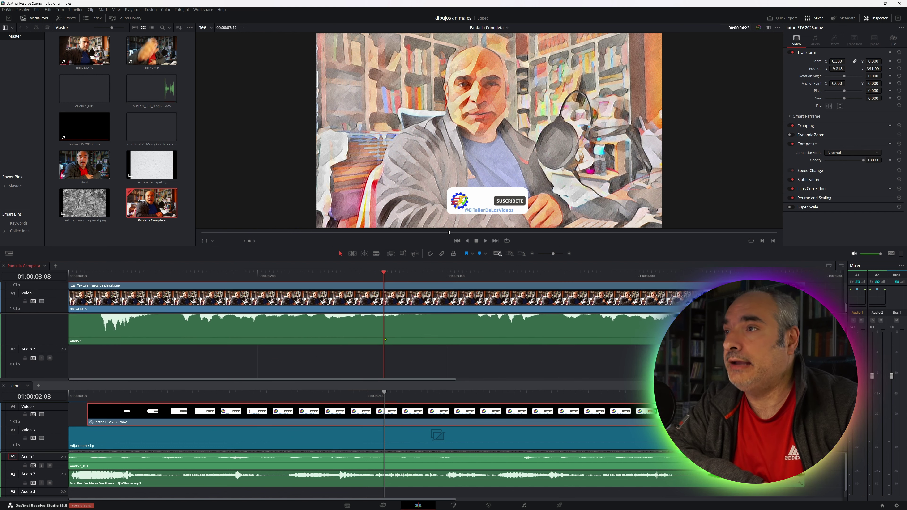
Copy God Rest Ye Merry Gentlemen - Dj Williams.mp3 from short's A2 to Pantalla Completa's A2 start
{"action": "scroll", "coordinate": [350, 487], "scroll_direction": "down", "scroll_amount": 1}
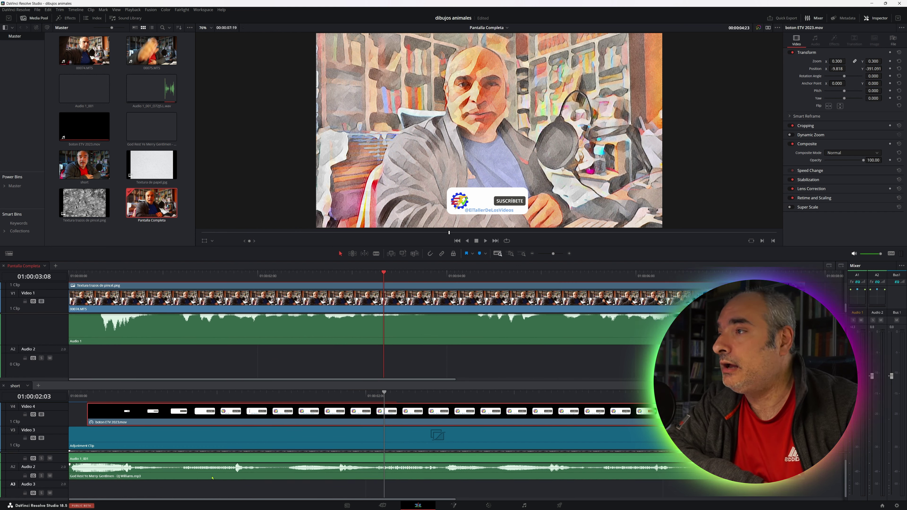
{"action": "left_click_drag", "start_coordinate": [212, 478], "coordinate": [78, 358]}
{"action": "left_click_drag", "start_coordinate": [238, 371], "coordinate": [230, 371]}
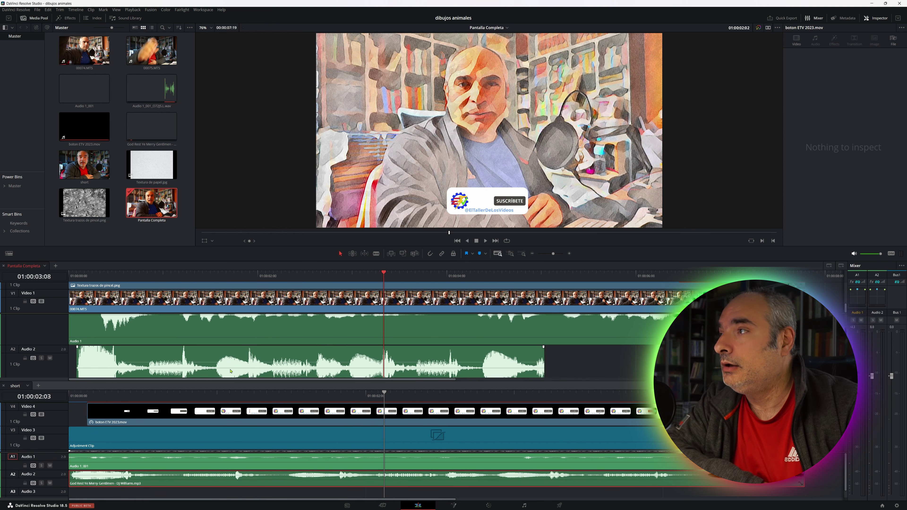
Extend the music clip on Audio 2 by dragging its right edge further out
{"action": "left_click", "coordinate": [299, 353]}
{"action": "left_click_drag", "start_coordinate": [288, 352], "coordinate": [288, 352]}
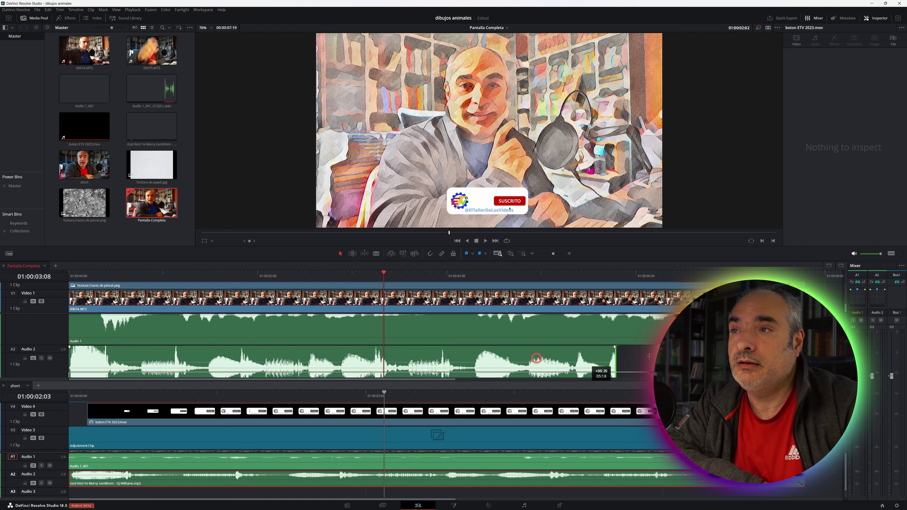
{"action": "left_click_drag", "start_coordinate": [537, 359], "coordinate": [655, 359]}
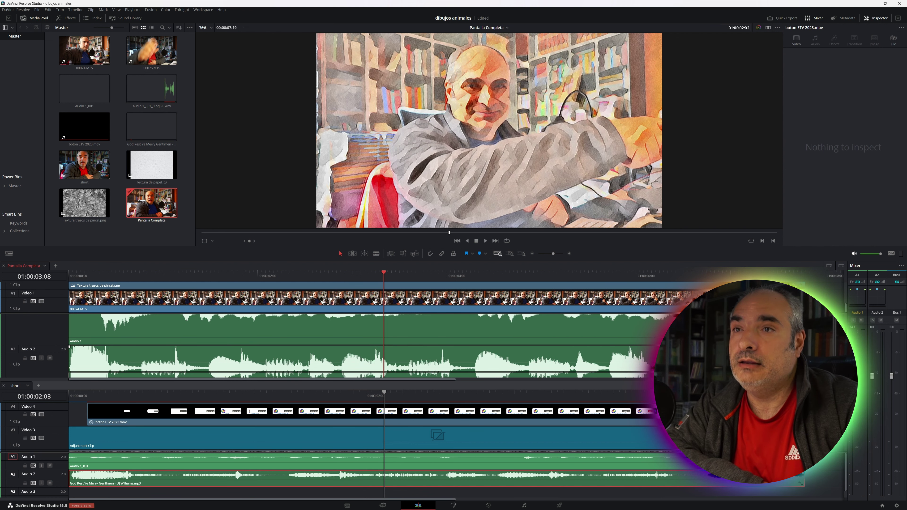